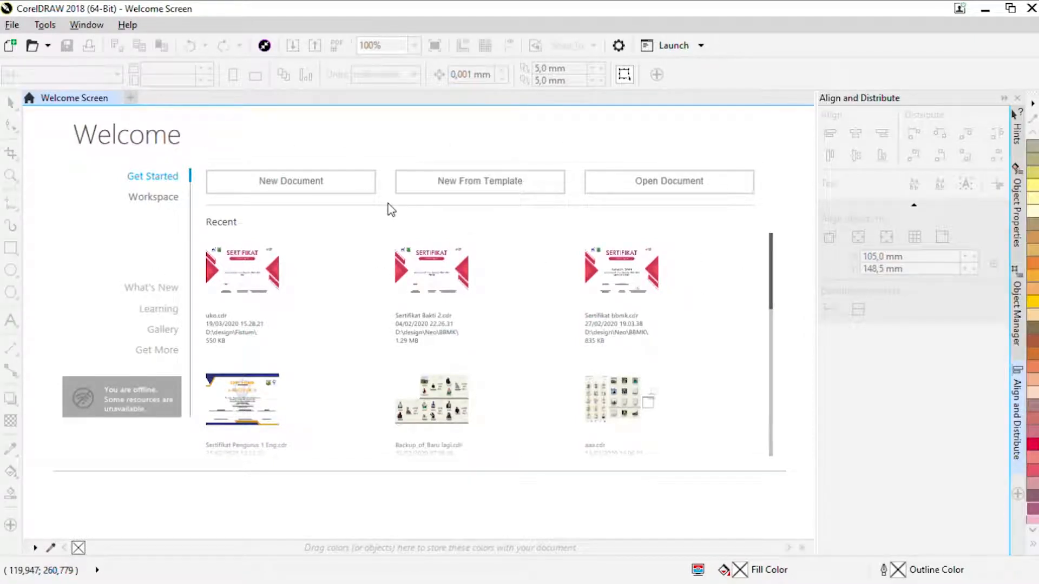
Step: Create a new portrait A4 document named poster, measured in millimetres
click(349, 193)
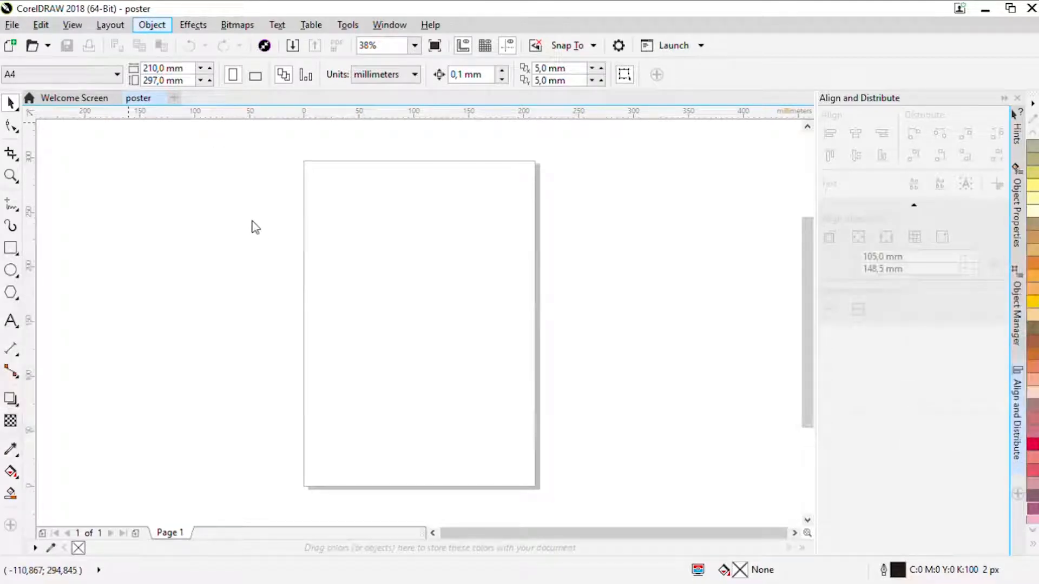
key(ctrl+i)
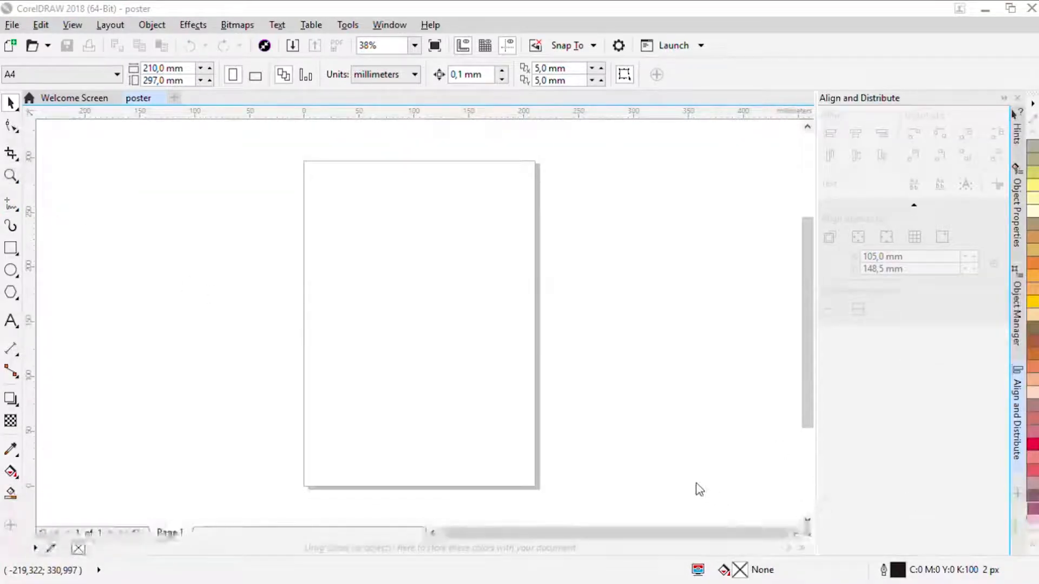
click(11, 204)
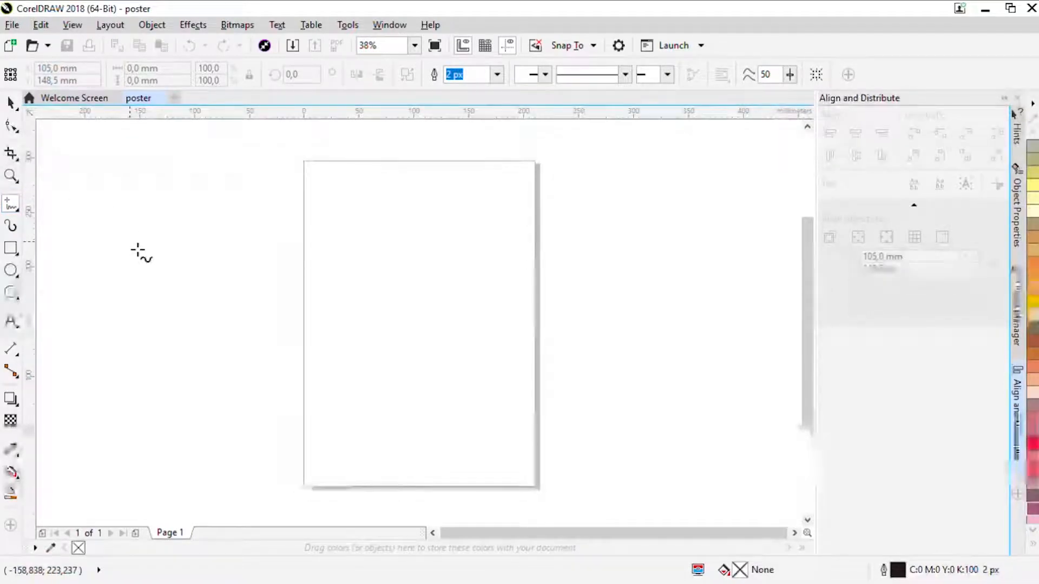
click(16, 227)
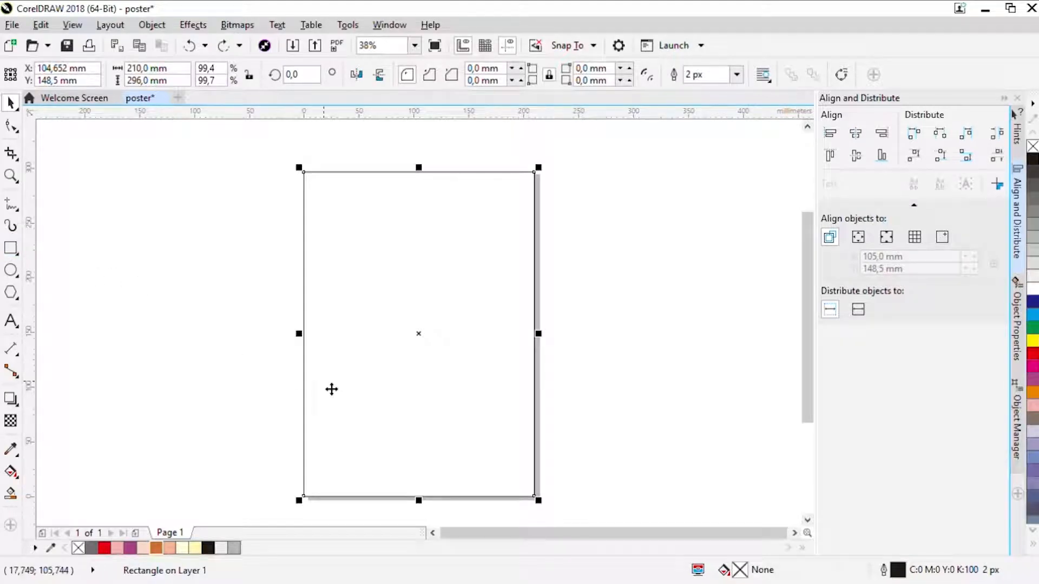
Step: Fill the page-sized rectangle with Brick Red and remove its outline
click(156, 549)
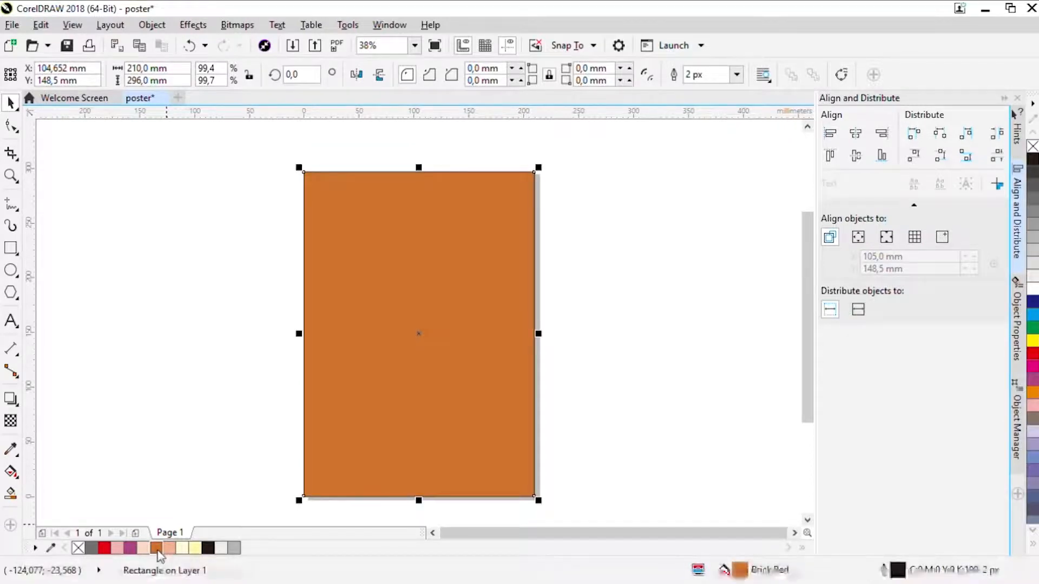
click(578, 378)
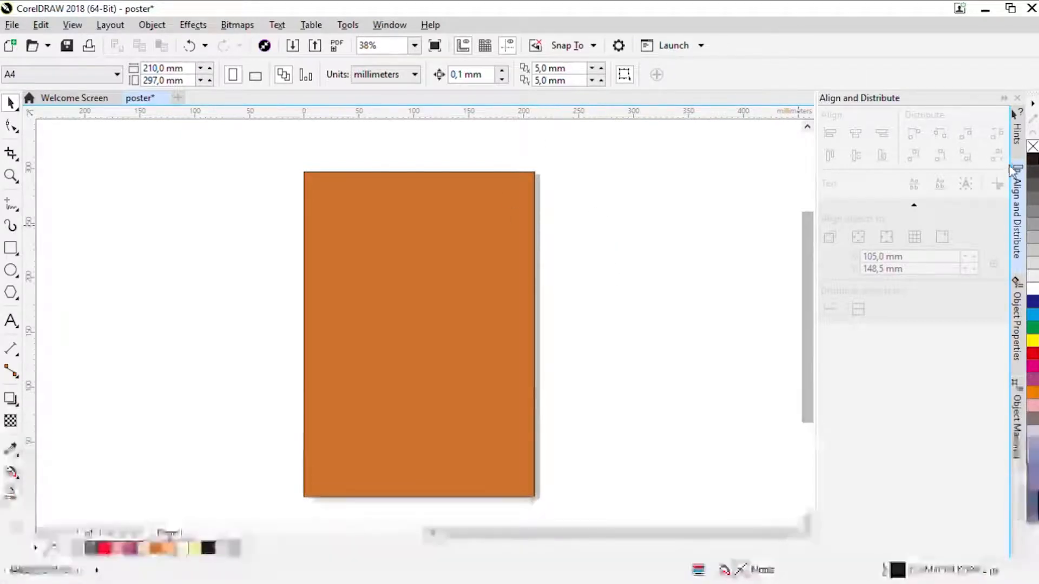
right_click(1032, 147)
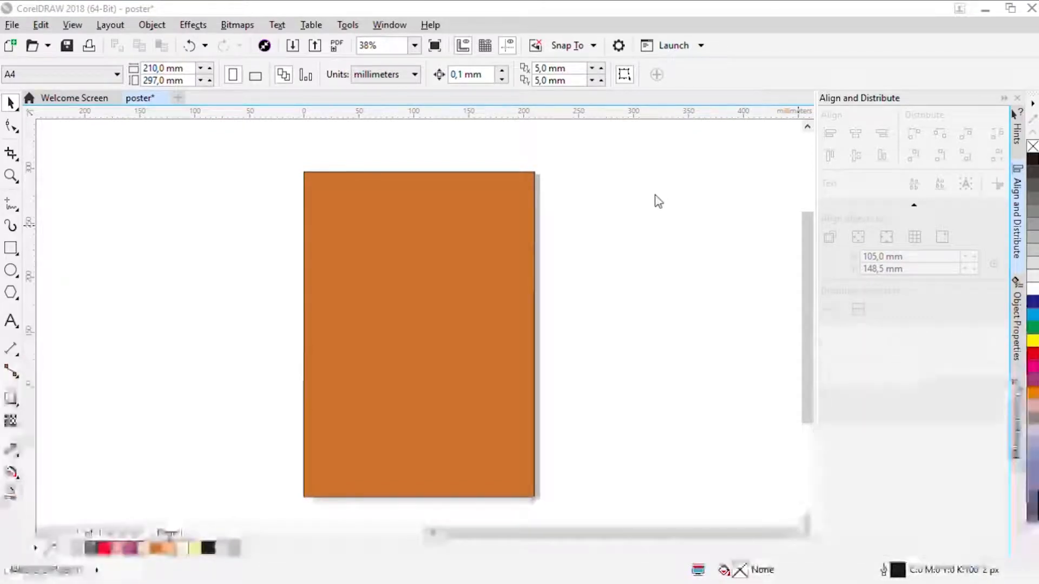
click(639, 191)
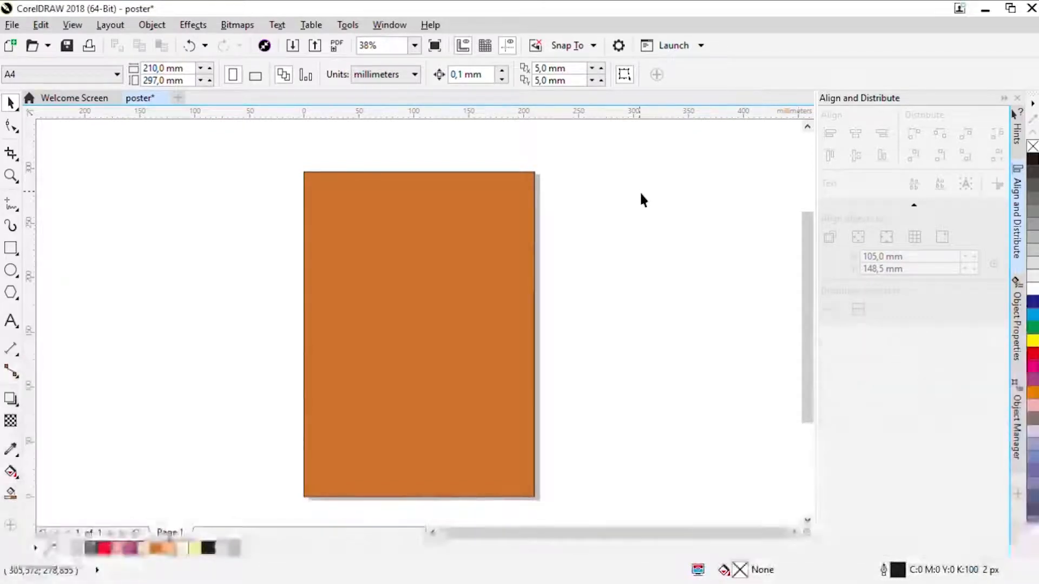
click(502, 197)
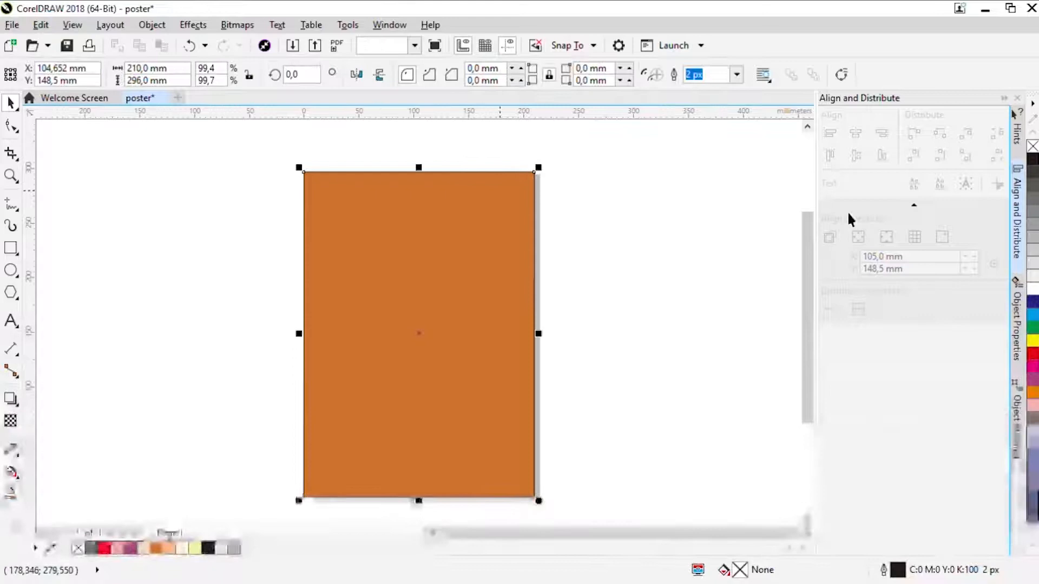
right_click(1032, 146)
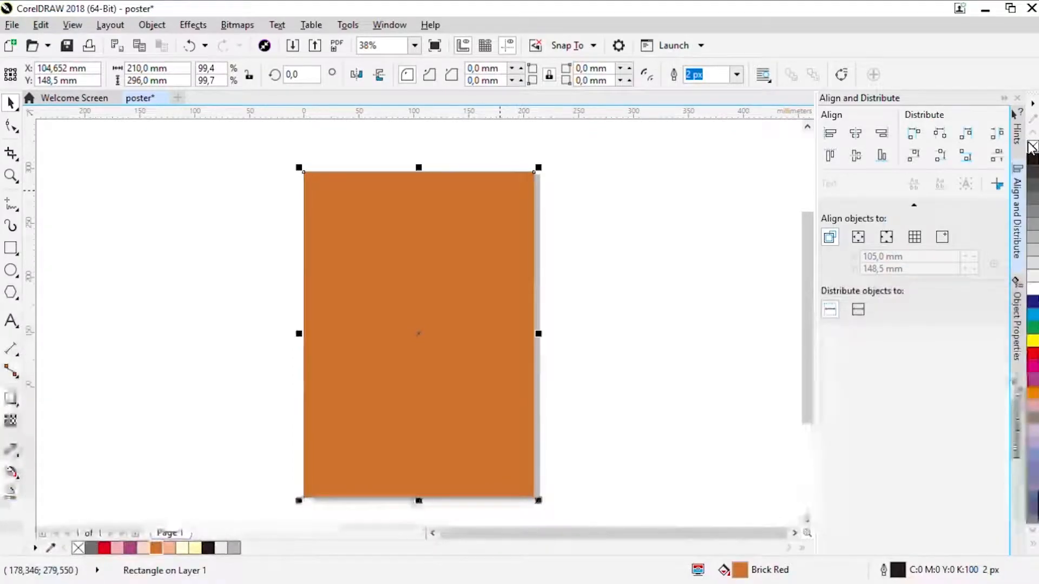
click(705, 247)
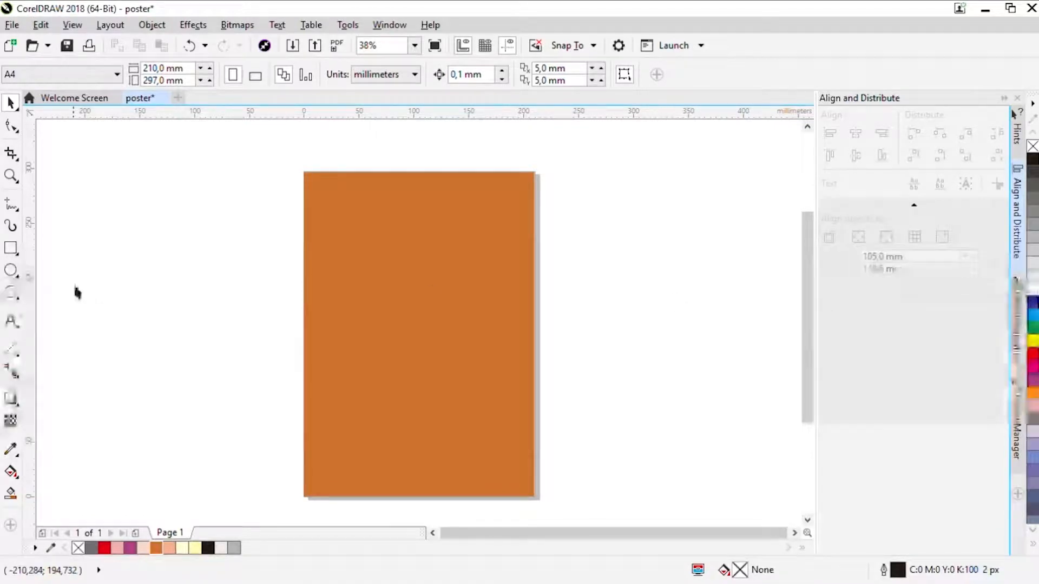
Step: Draw a square about 77 mm wide in the lower half of the orange background and set its corner radius to 0 mm
click(12, 249)
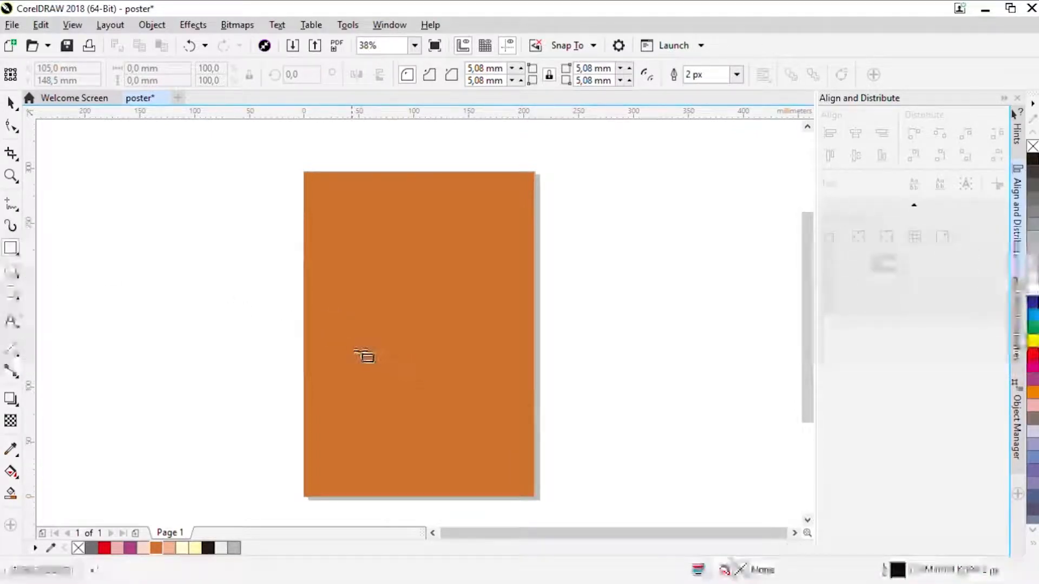
drag(344, 340, 431, 399)
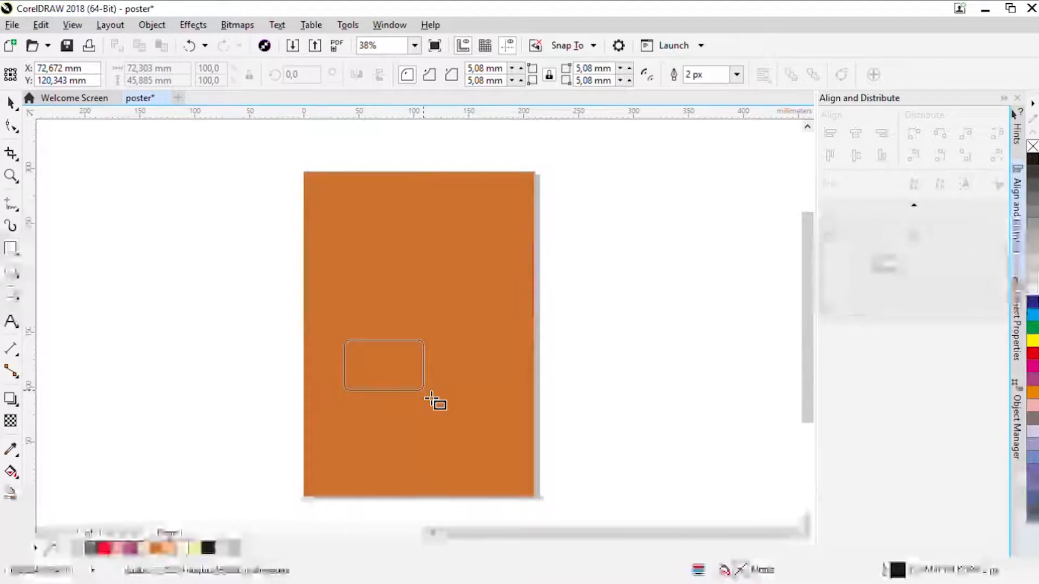
key(ctrl)
drag(431, 400, 437, 429)
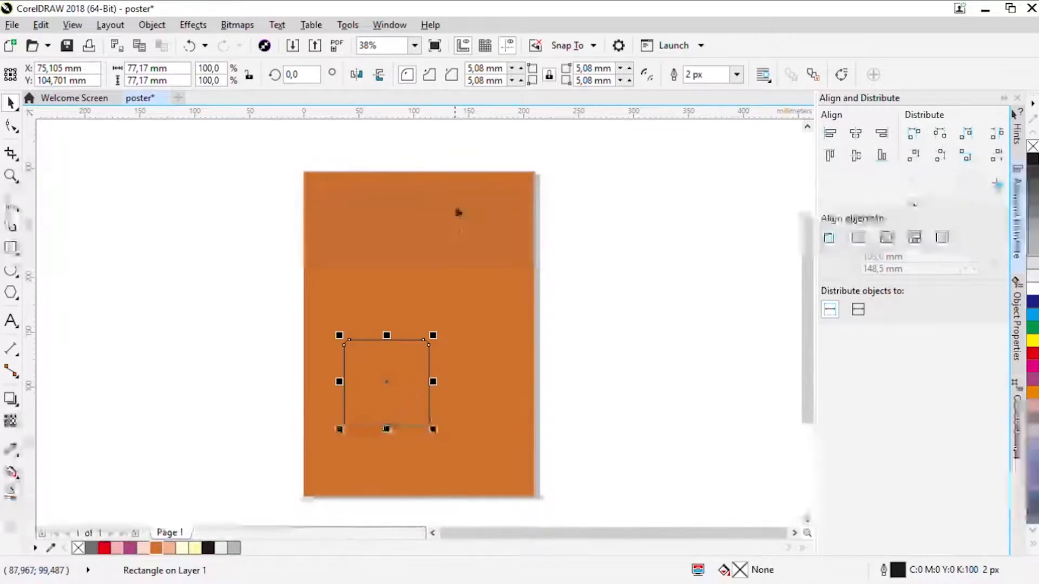
drag(503, 69, 482, 80)
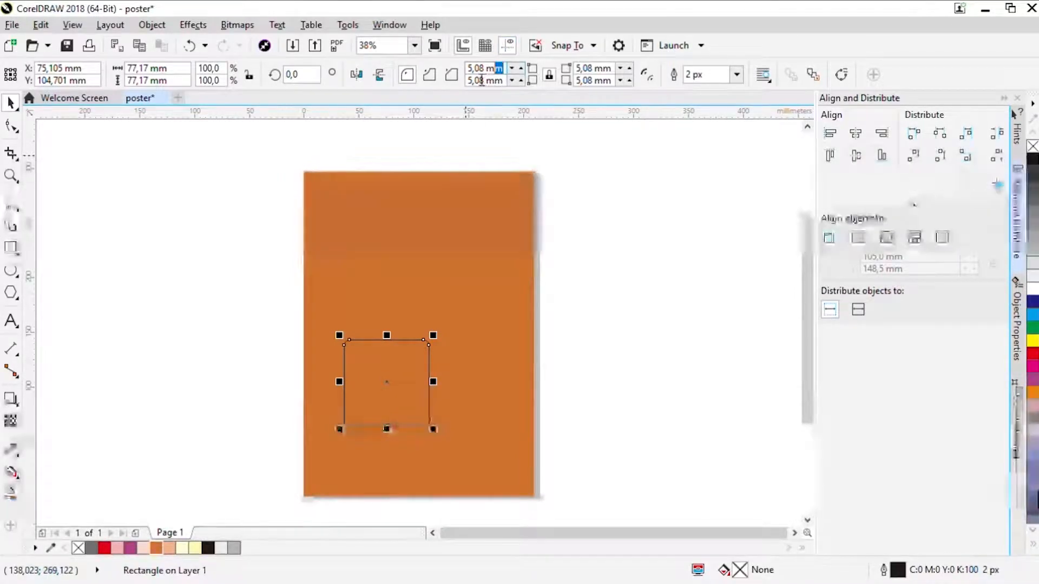
text(0)
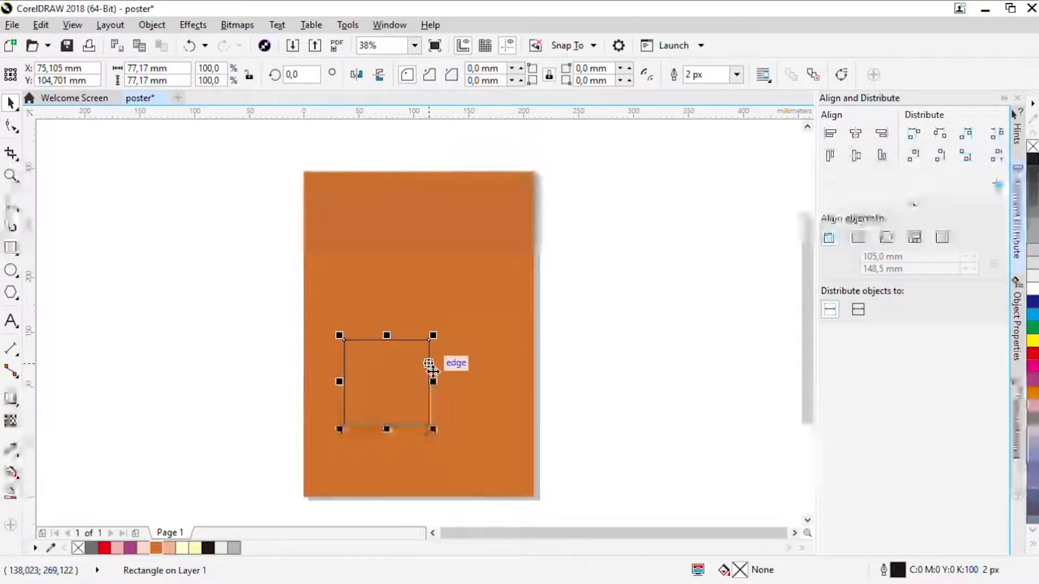
Step: Move the square up about 10 mm and give it a Chalk fill without an outline
mouse_move(415, 371)
mouse_down()
mouse_move(398, 349)
mouse_move(414, 359)
mouse_up()
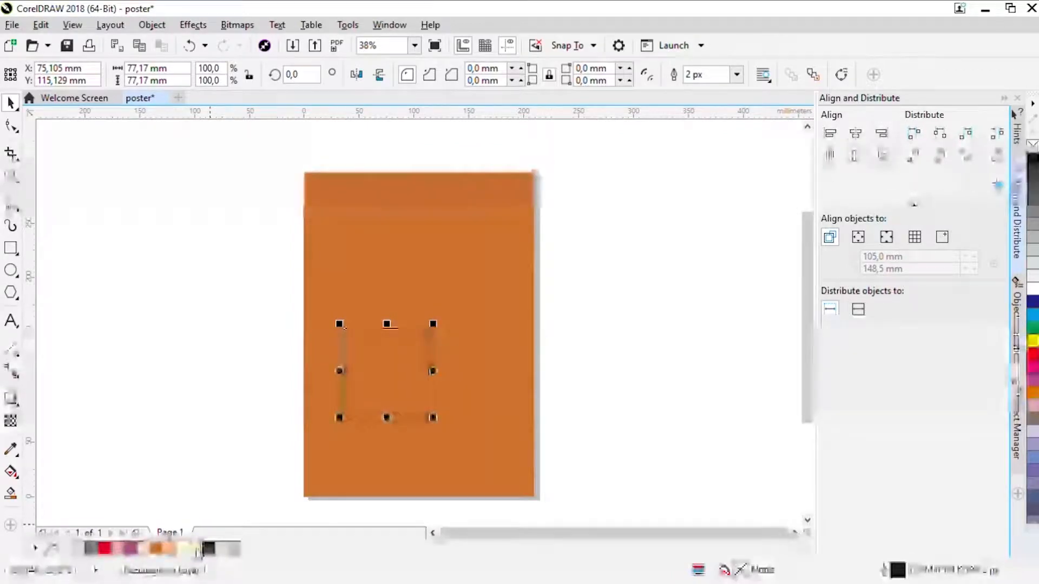
click(196, 549)
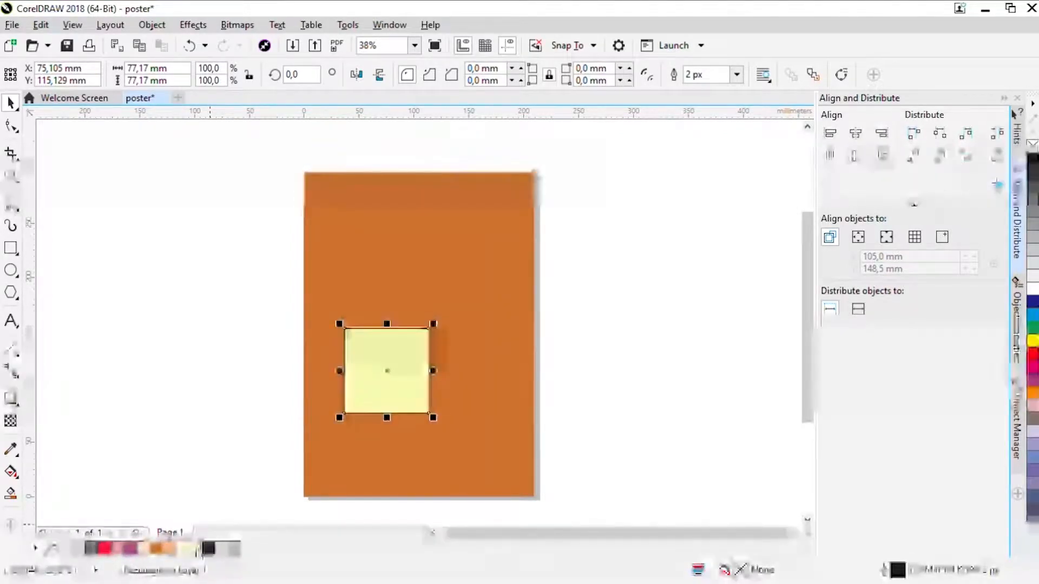
right_click(1033, 147)
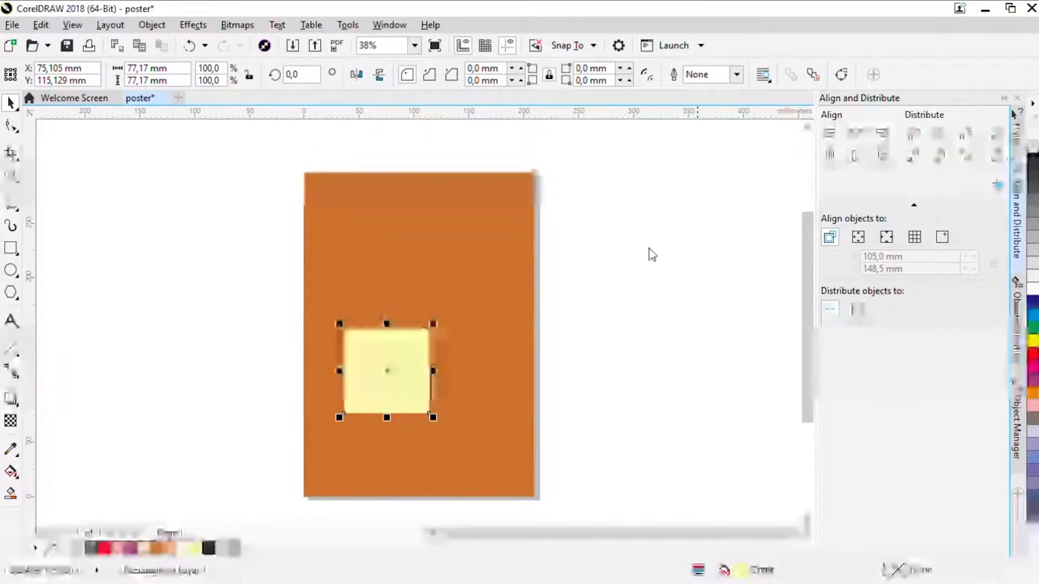
Step: Try rotating the Chalk square freehand to about 316 degrees and with an exact angle of 90 degrees
click(422, 395)
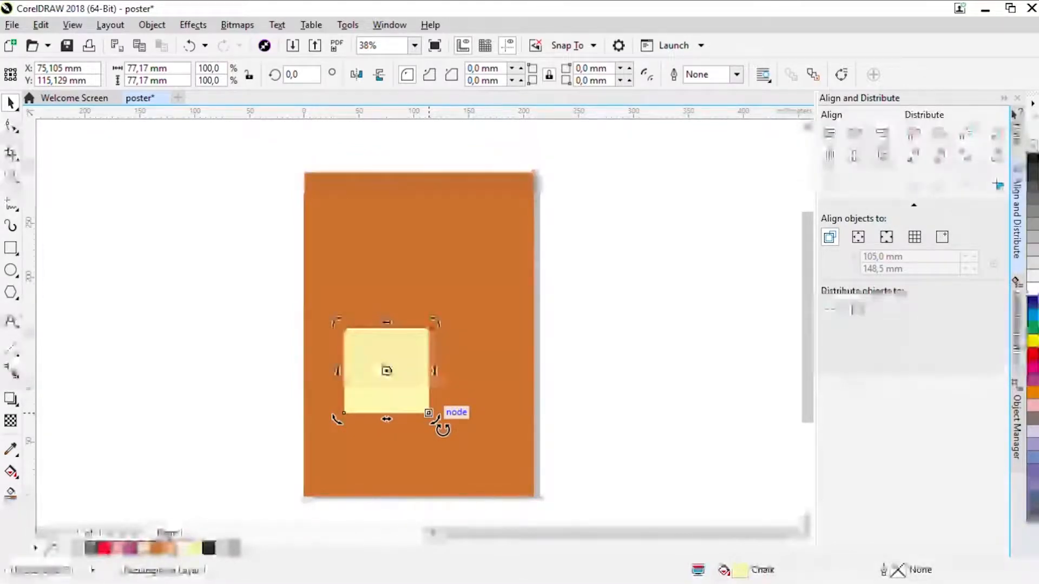
drag(435, 422, 388, 448)
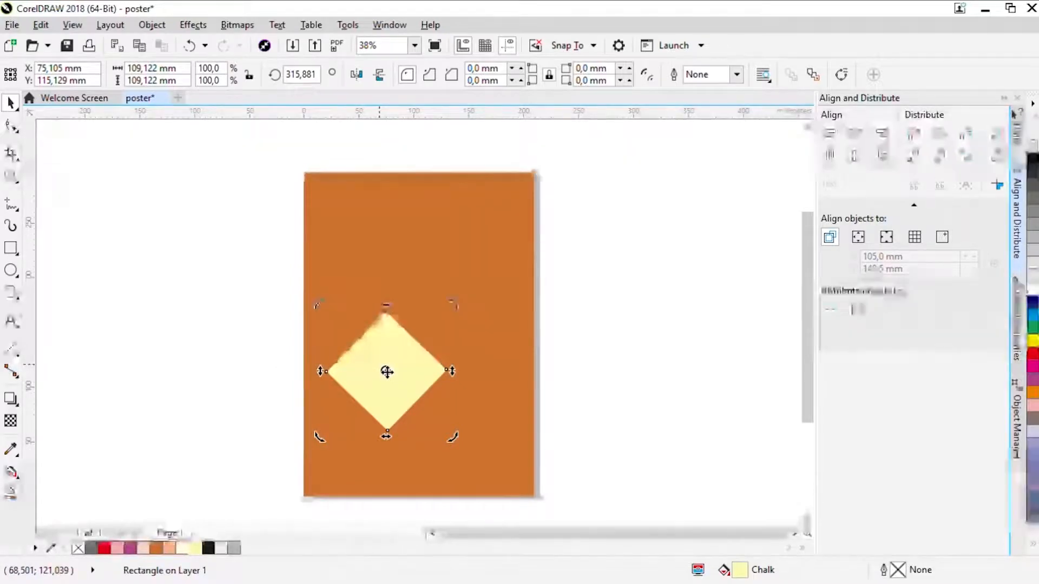
click(300, 79)
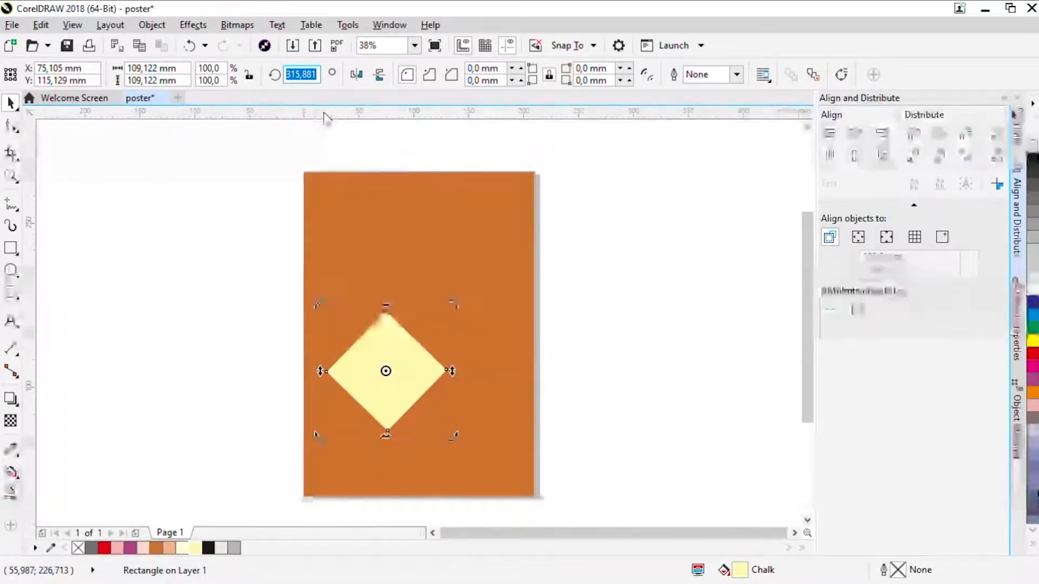
text(90)
key(Return)
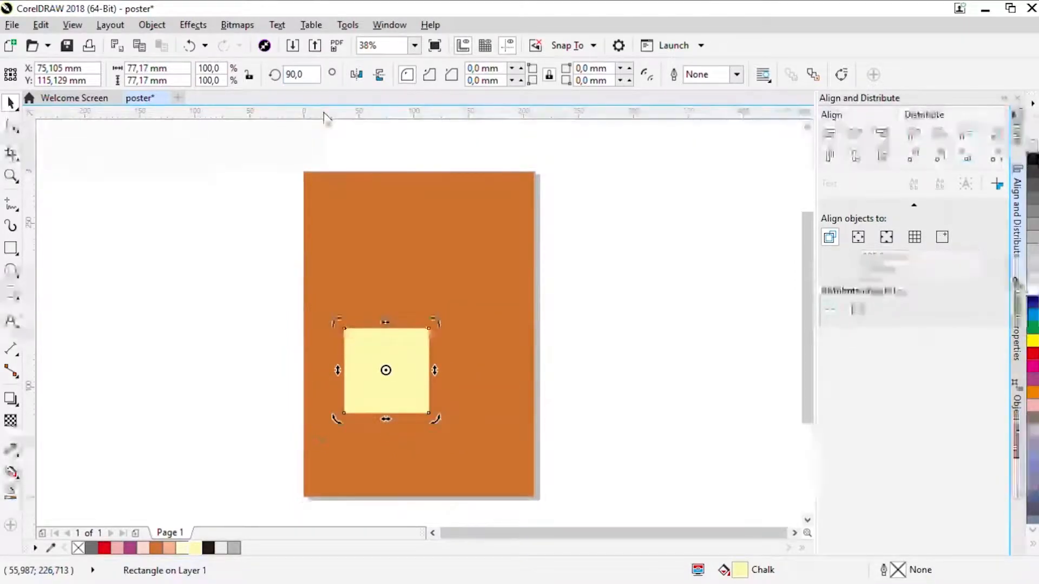
Step: Set the Chalk square's rotation to 45 degrees so it forms a diamond
double_click(311, 78)
text(45)
key(Return)
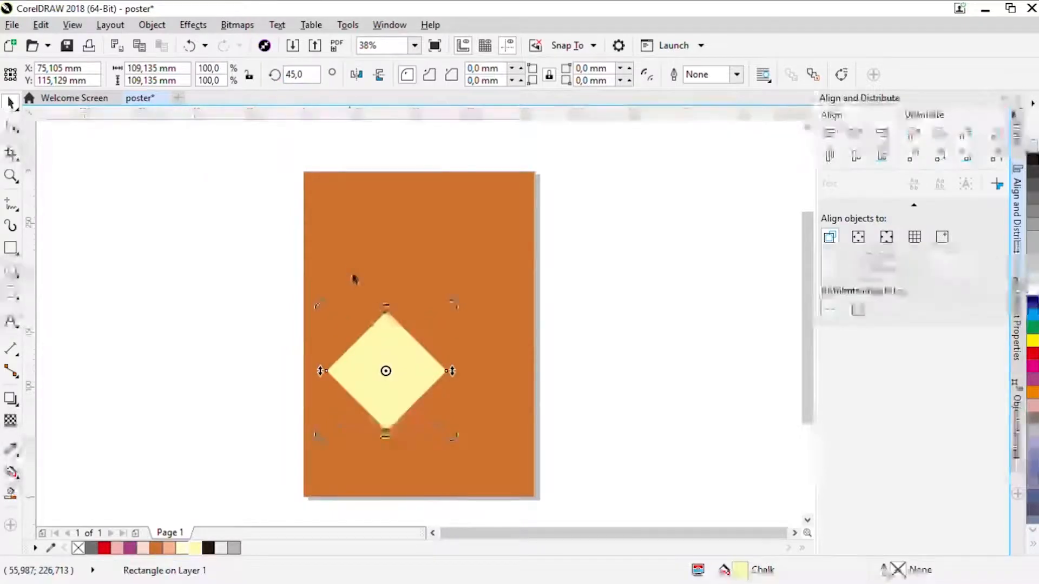
click(241, 272)
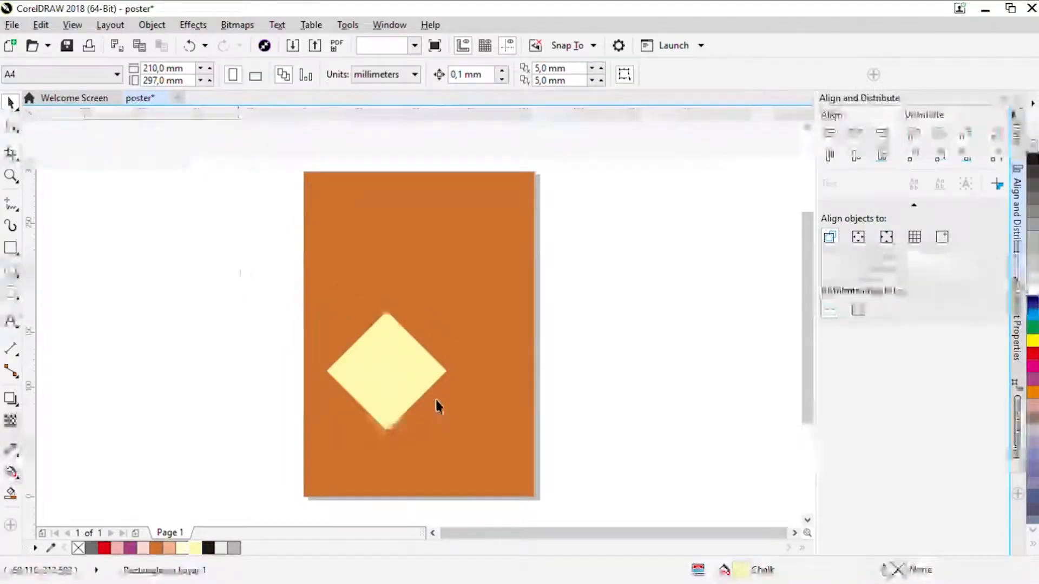
Step: Move the Chalk diamond up and slightly to the left on the orange background
click(420, 383)
drag(413, 385, 410, 334)
click(268, 337)
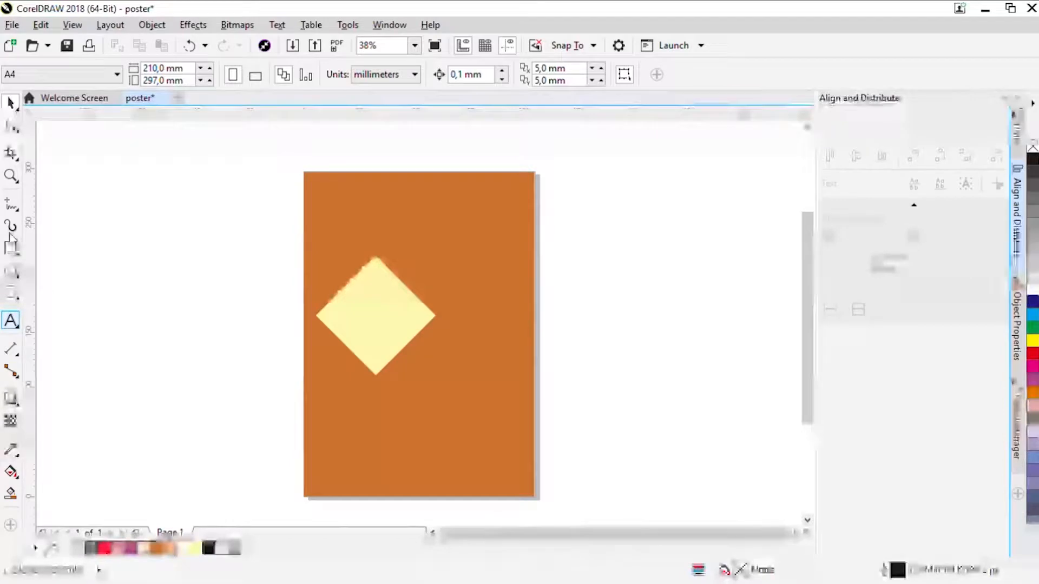
Step: Add the artistic text "POSTER" above the diamond near the top of the page
click(11, 321)
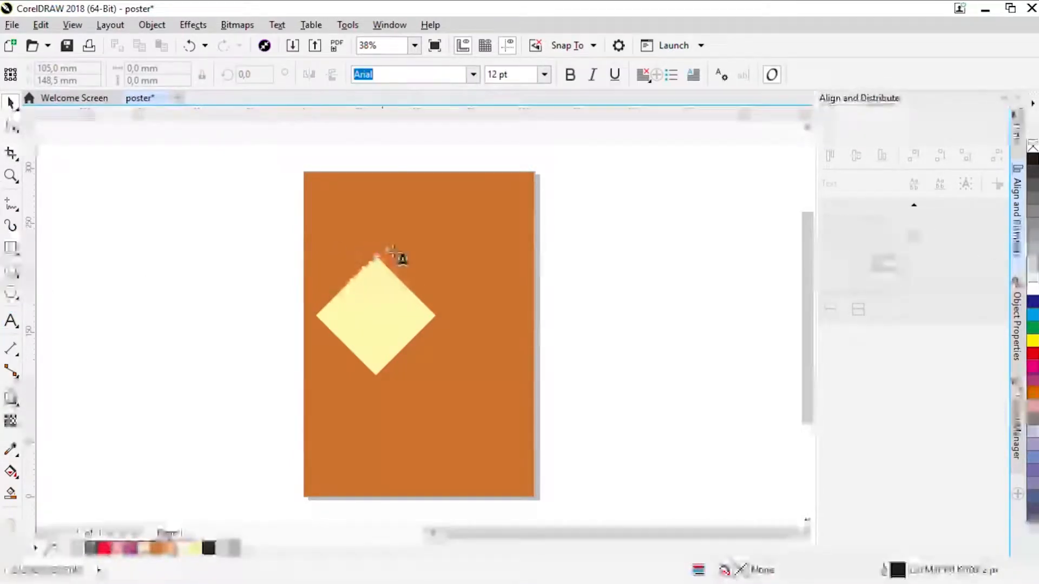
click(465, 227)
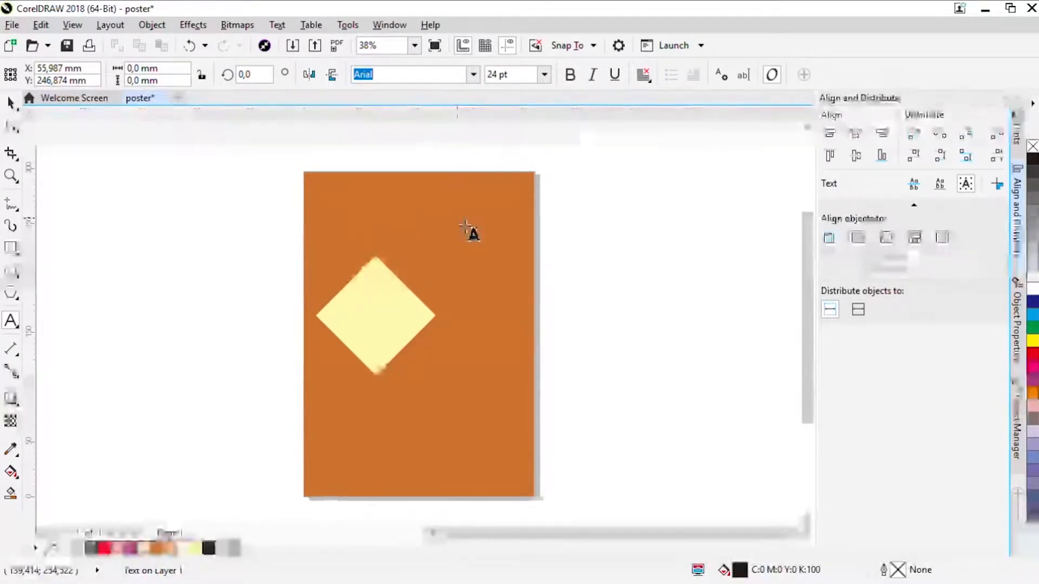
text(POS)
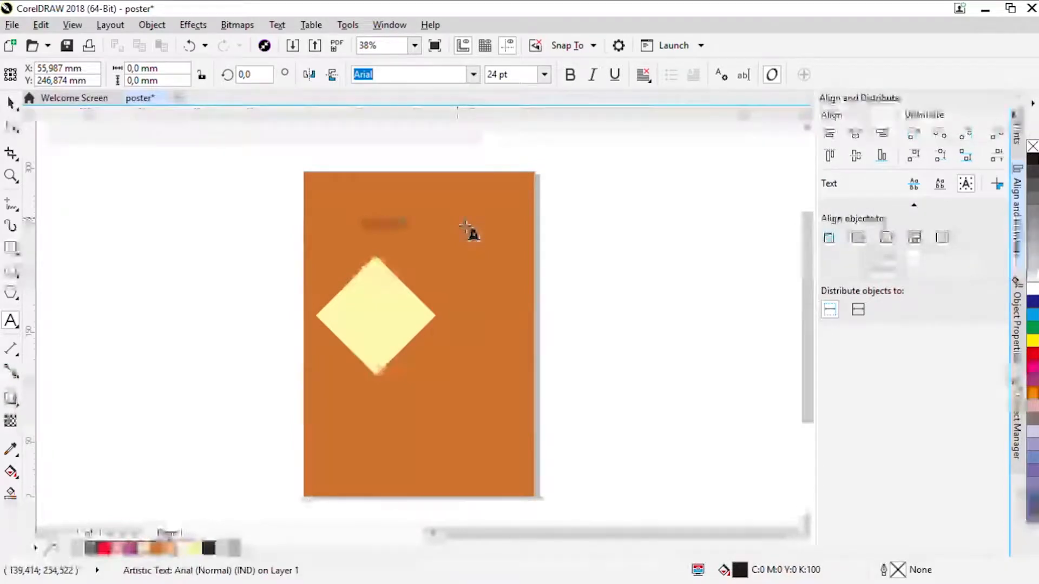
Step: Format the POSTER title in Bebas Neue at 100 pt with a pale yellow fill
key(ctrl+a)
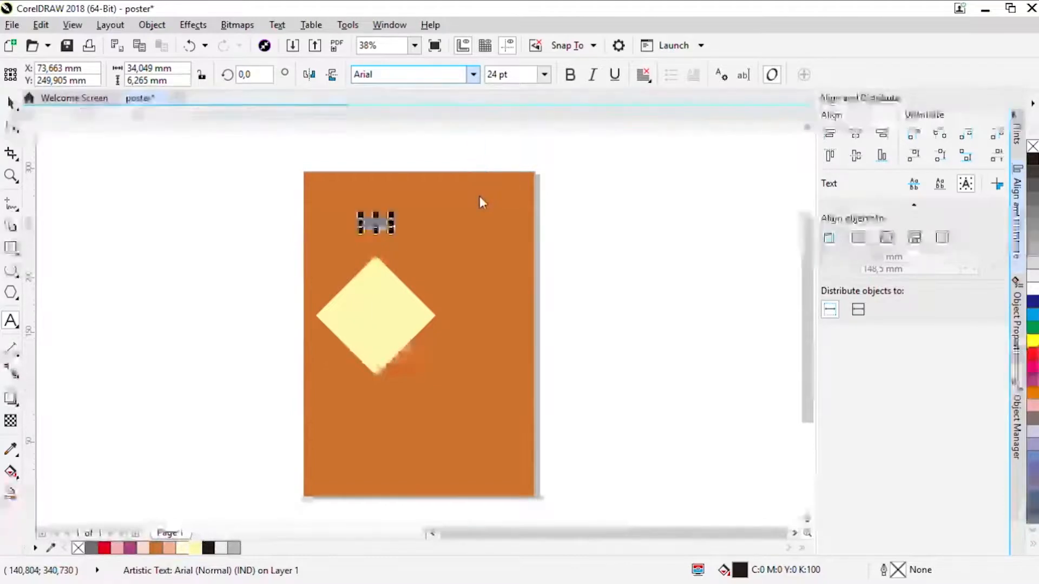
drag(392, 232, 449, 210)
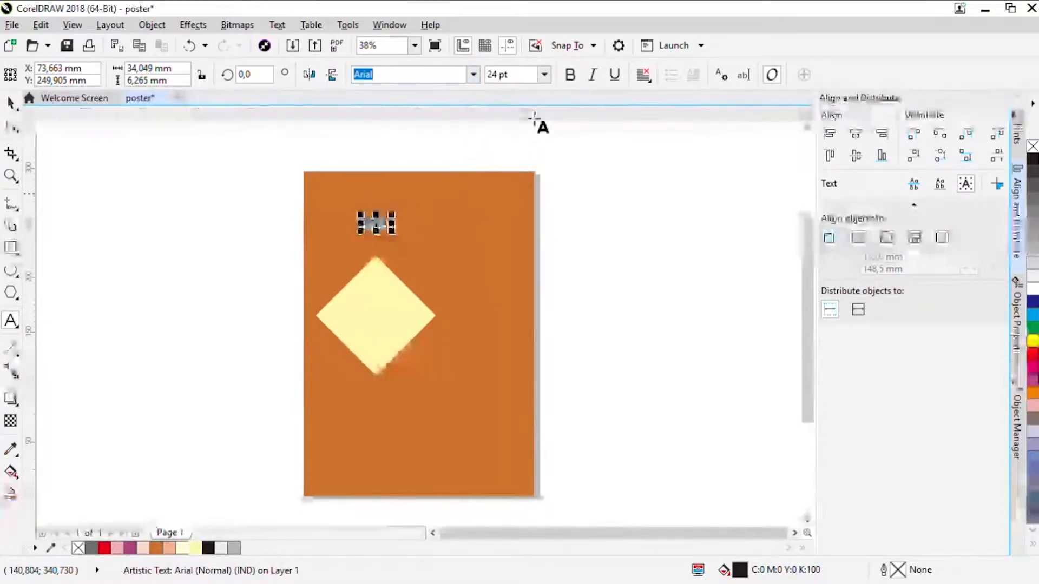
text(Bebas Neue)
key(Tab)
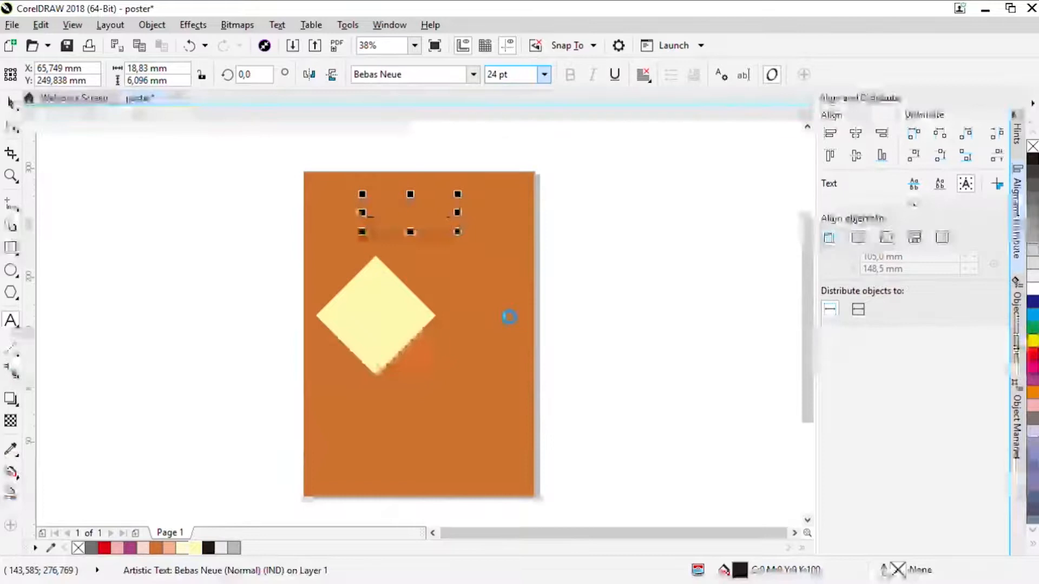
text(100)
key(Return)
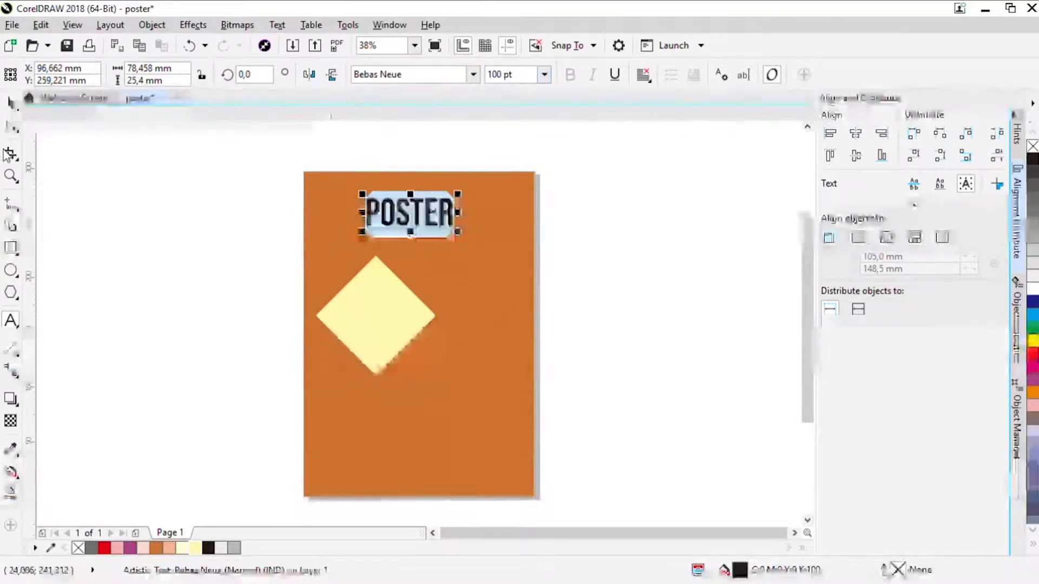
click(11, 103)
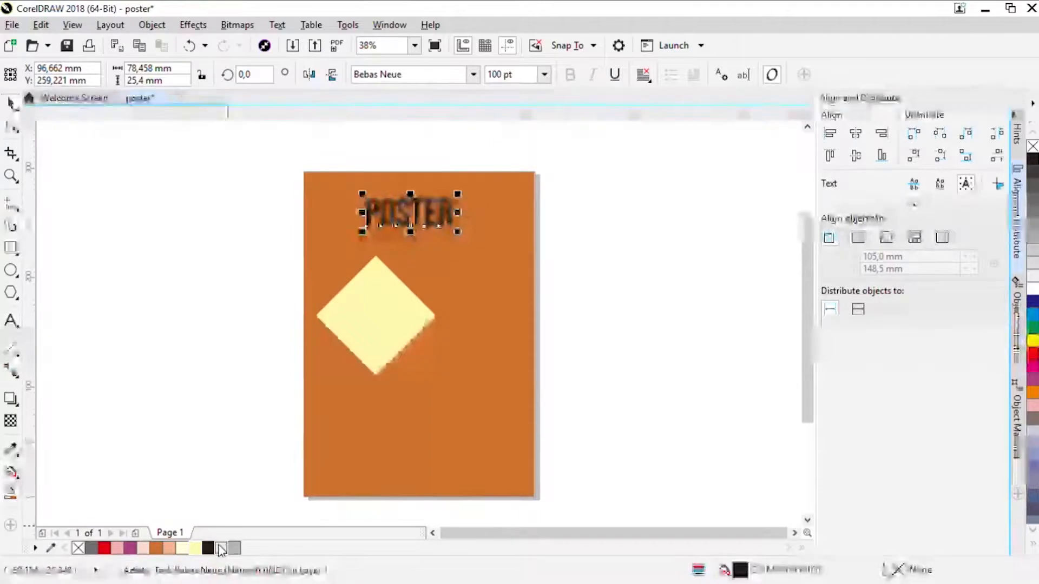
click(183, 548)
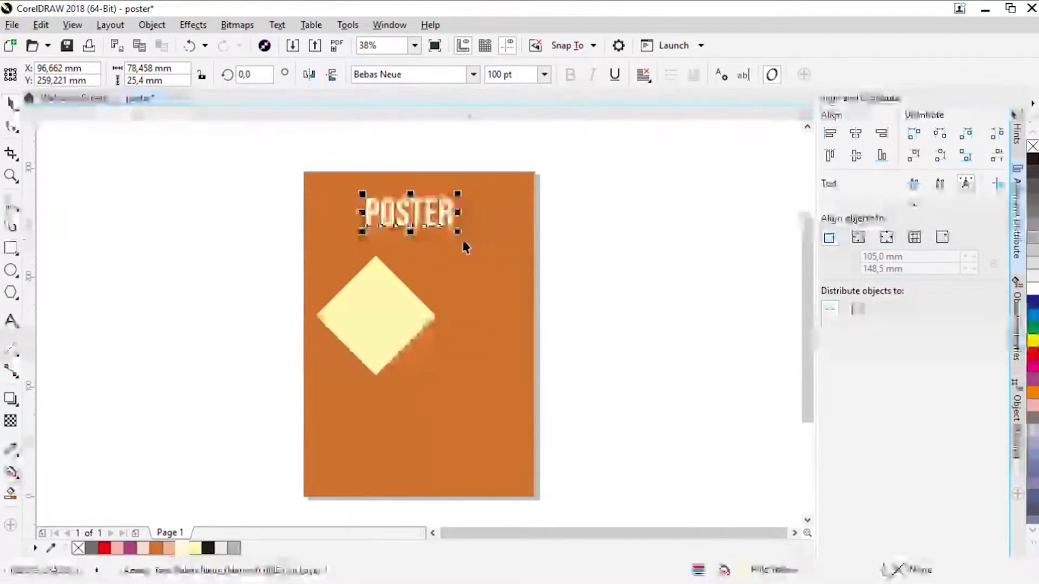
Step: Enlarge the POSTER title to about 114 pt and centre it horizontally on the orange background
drag(458, 232, 476, 246)
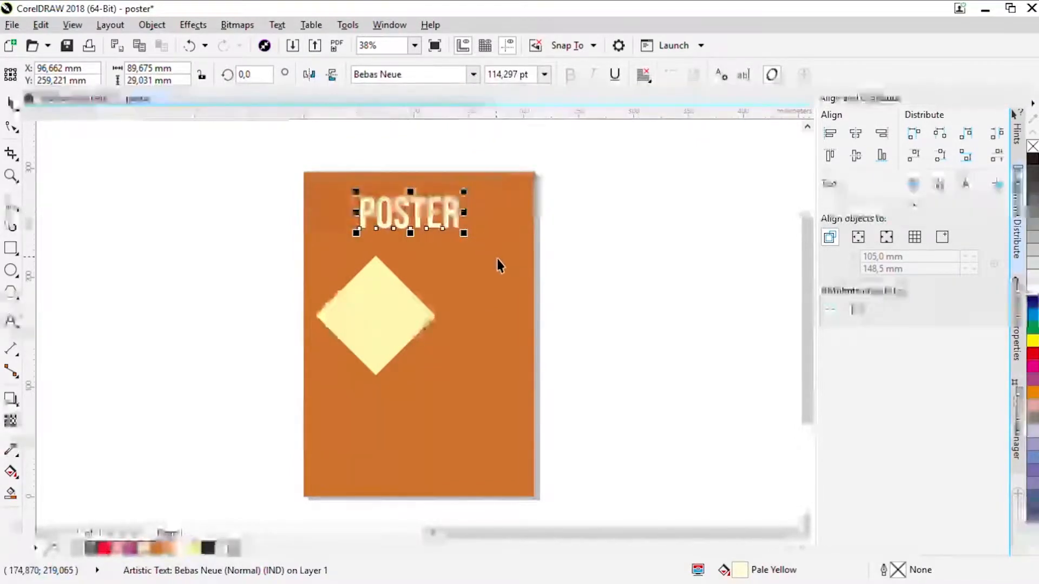
shift+click(515, 211)
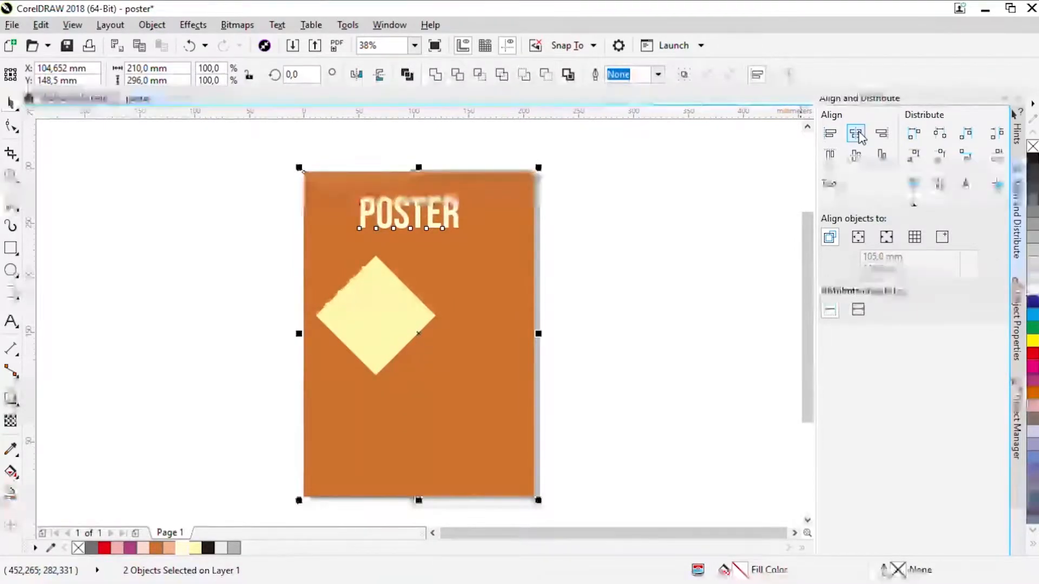
click(856, 133)
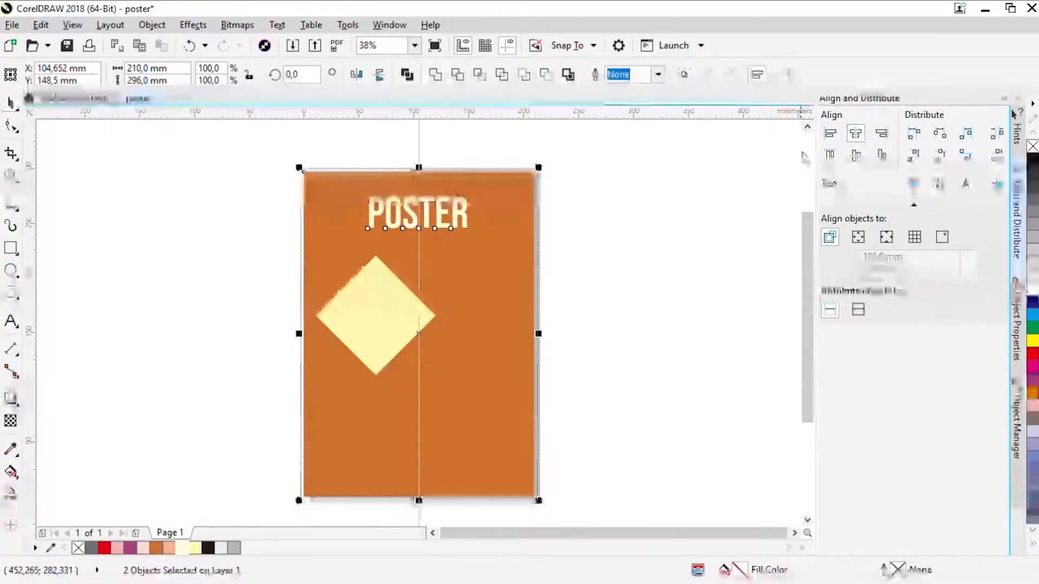
click(622, 257)
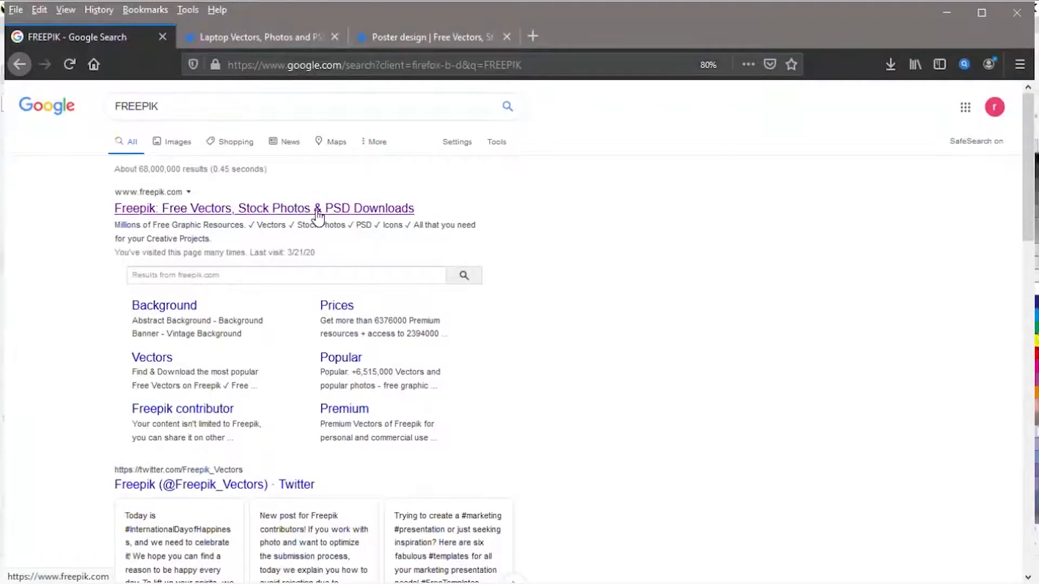
Step: Switch to the web browser and look through the Freepik search results for "laptop"
click(257, 34)
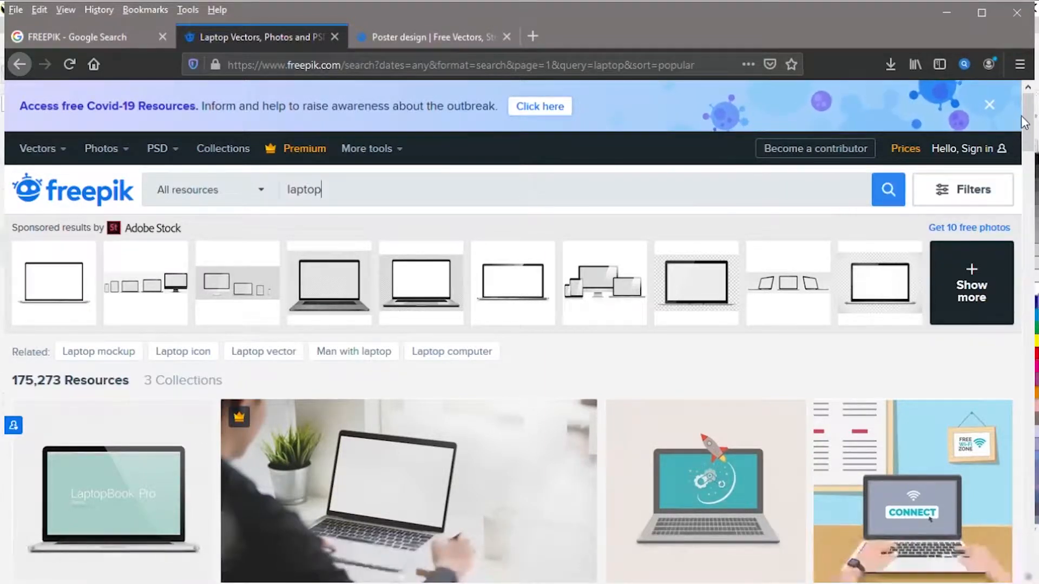
mouse_move(1024, 124)
mouse_down()
mouse_move(1017, 174)
mouse_move(1022, 137)
mouse_up()
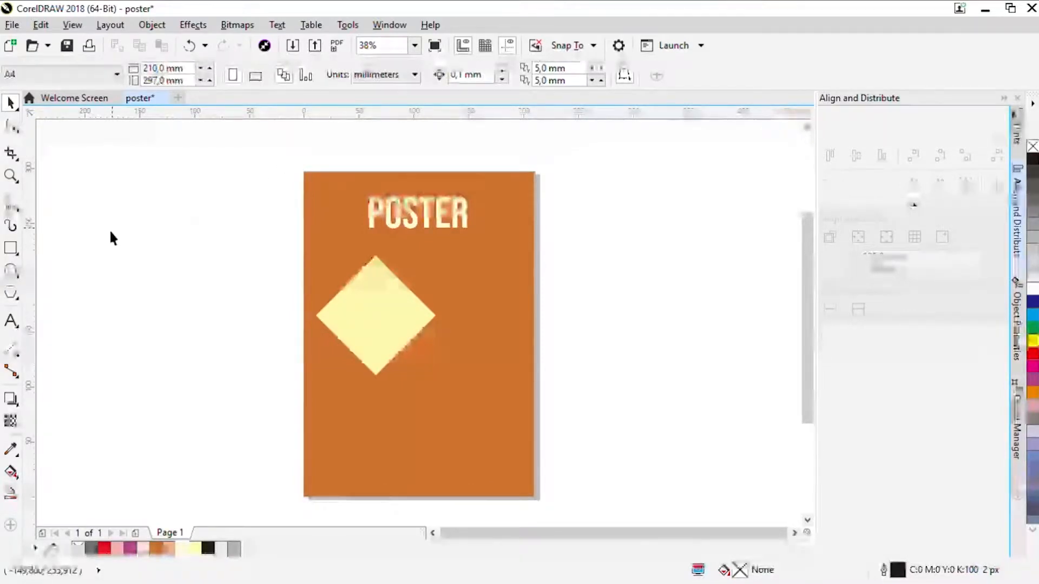
Step: Draw an unfilled circle about 49 mm in diameter on the empty area to the left of the poster page
click(11, 269)
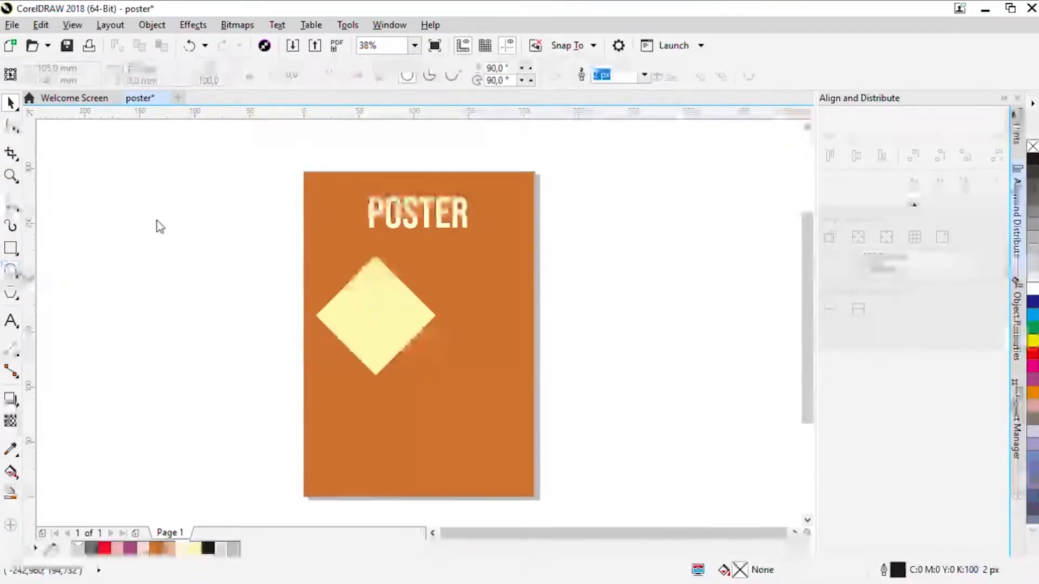
drag(197, 228, 234, 269)
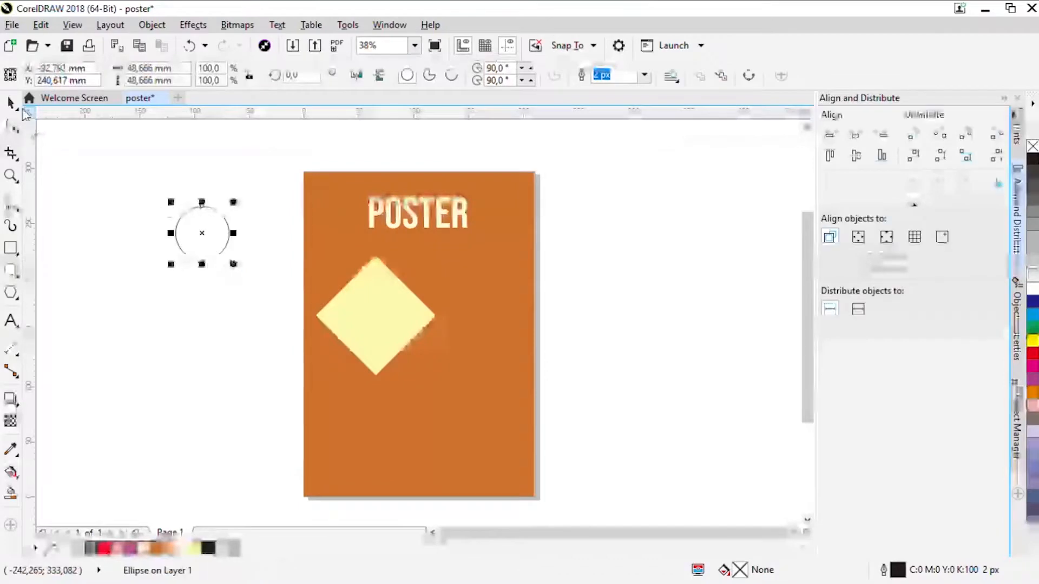
click(13, 104)
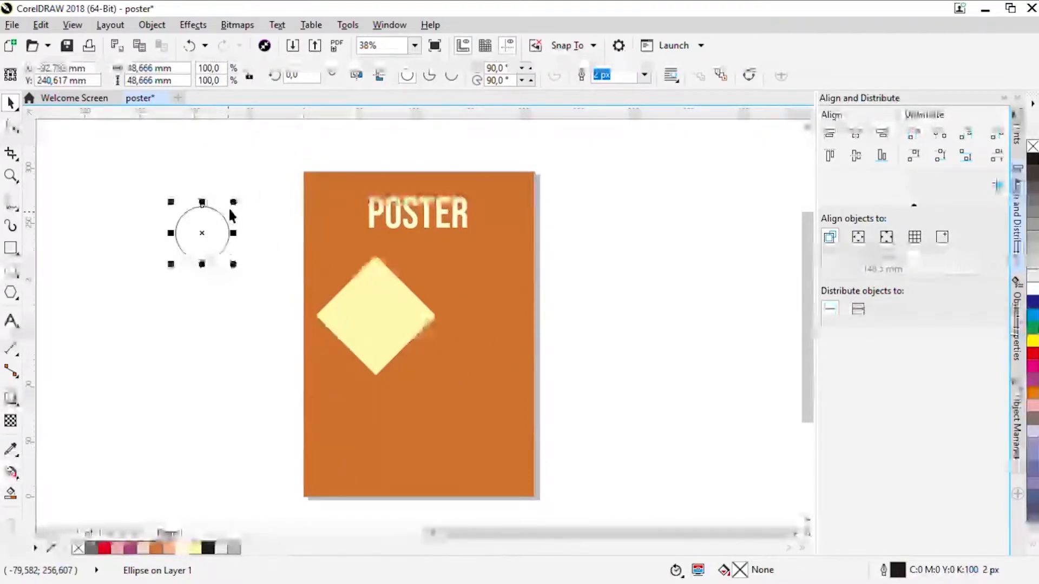
click(231, 193)
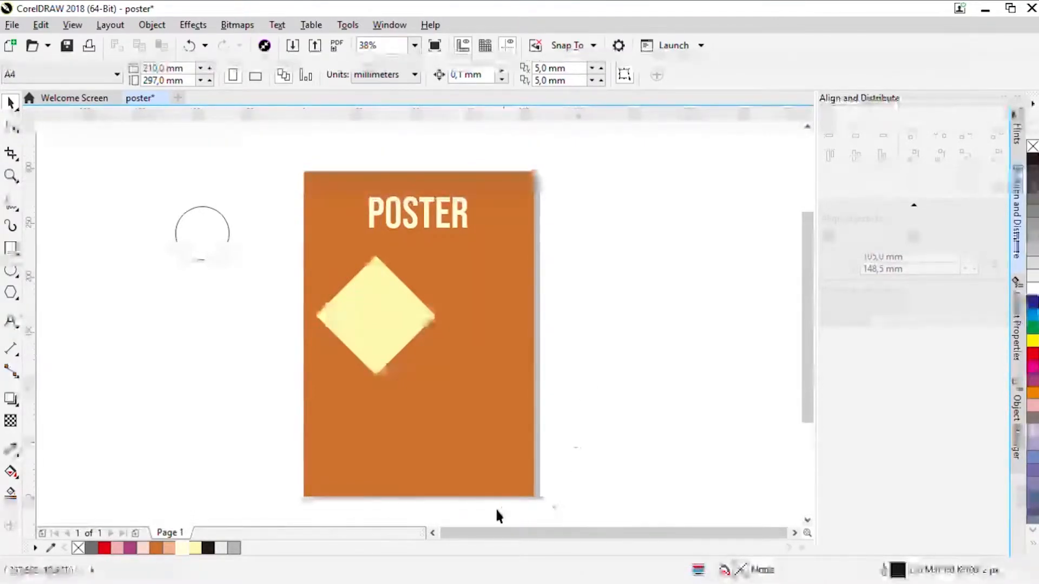
drag(287, 155, 553, 511)
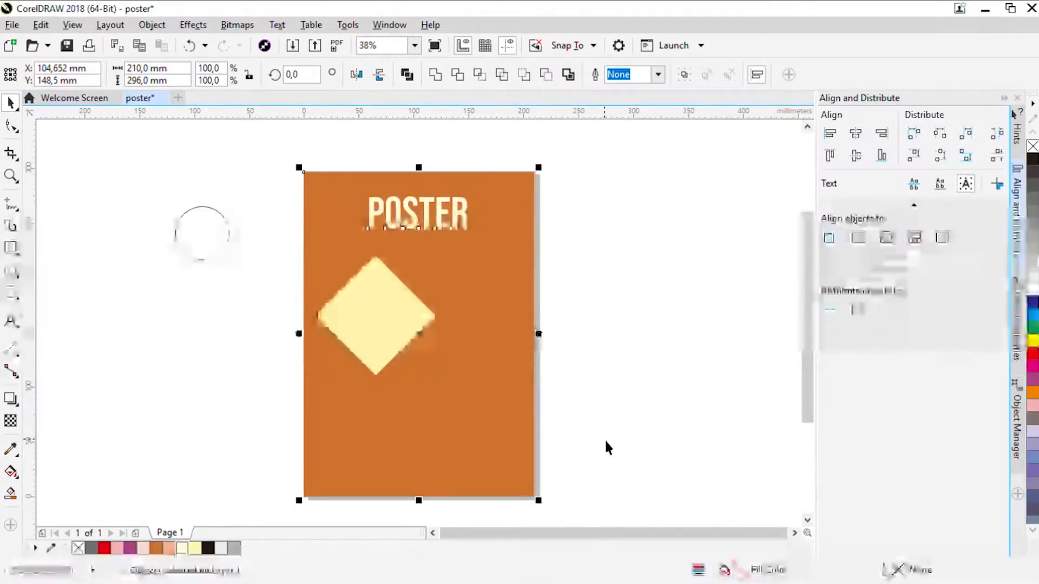
click(592, 323)
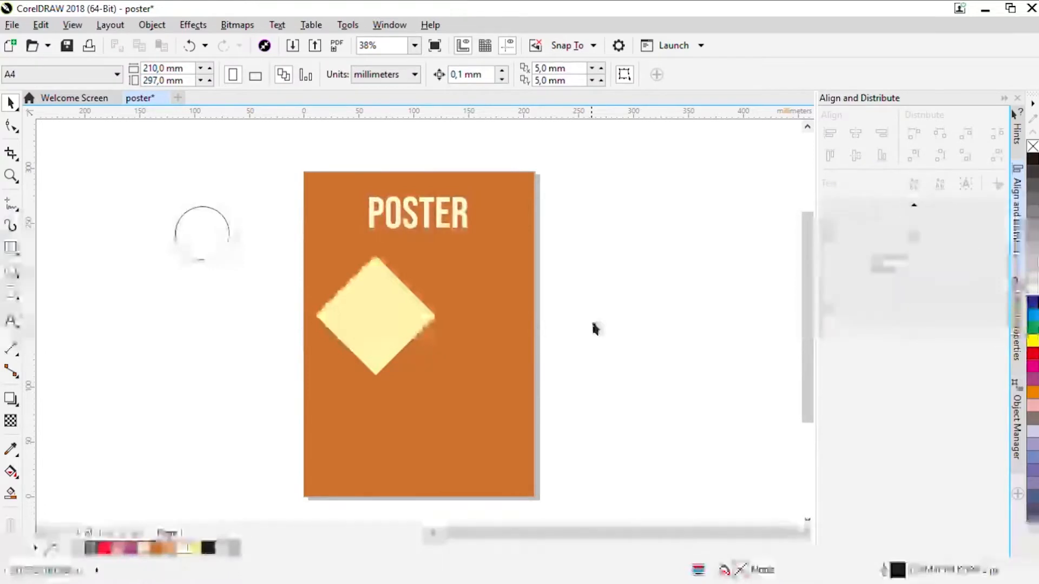